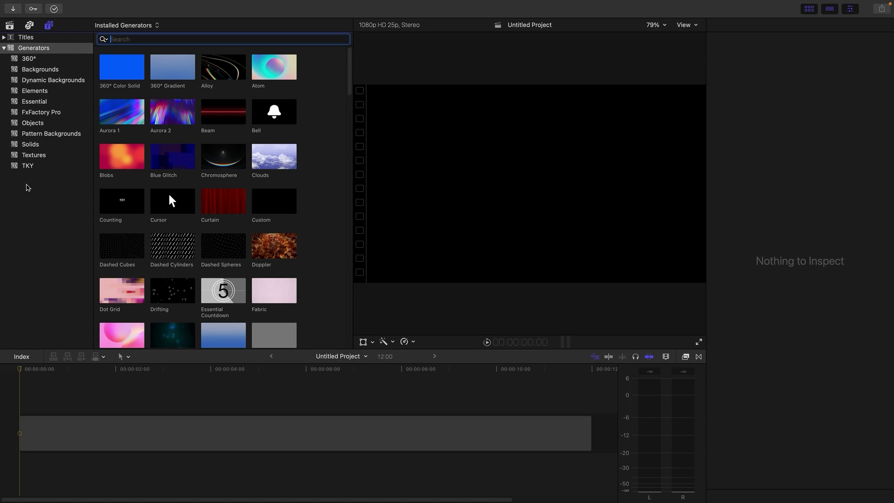
# Add the TKY Video Slot Machine generator to the timeline, select it and preview its reels
pyautogui.click(26, 167)
pyautogui.moveTo(282, 68); pyautogui.dragTo(15, 400)
pyautogui.click(421, 369)
pyautogui.moveTo(413, 370); pyautogui.dragTo(332, 452)
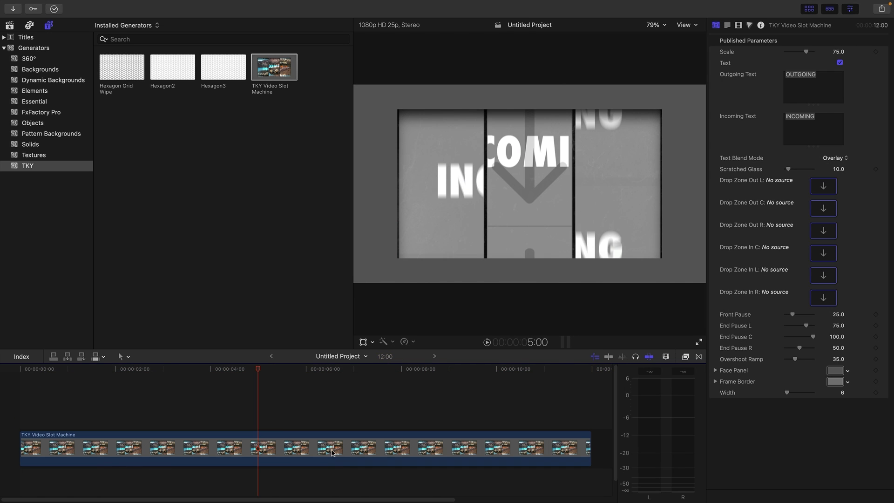
# Load bike clip 4650157 into the Drop Zone Out L, C and R wells
pyautogui.click(11, 26)
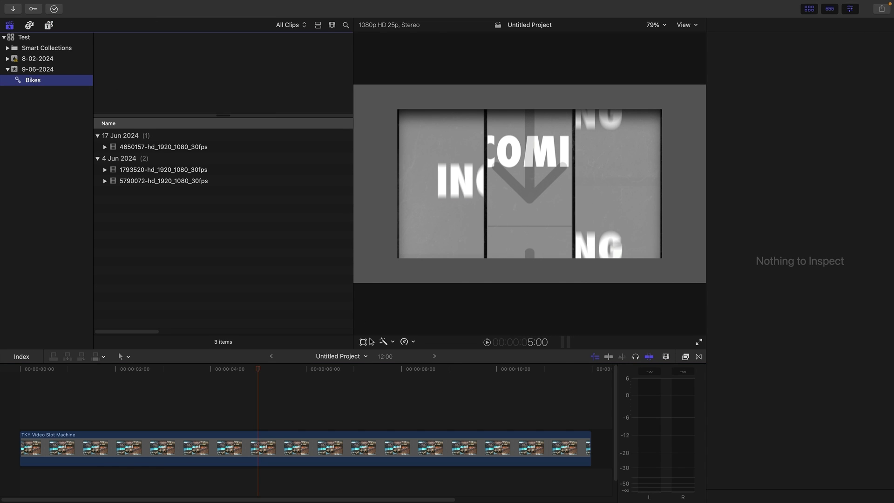
pyautogui.click(436, 452)
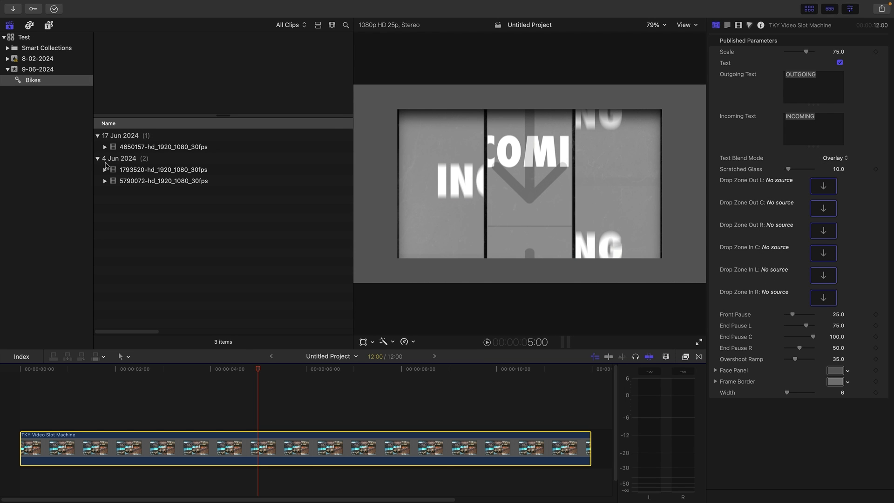
pyautogui.click(169, 148)
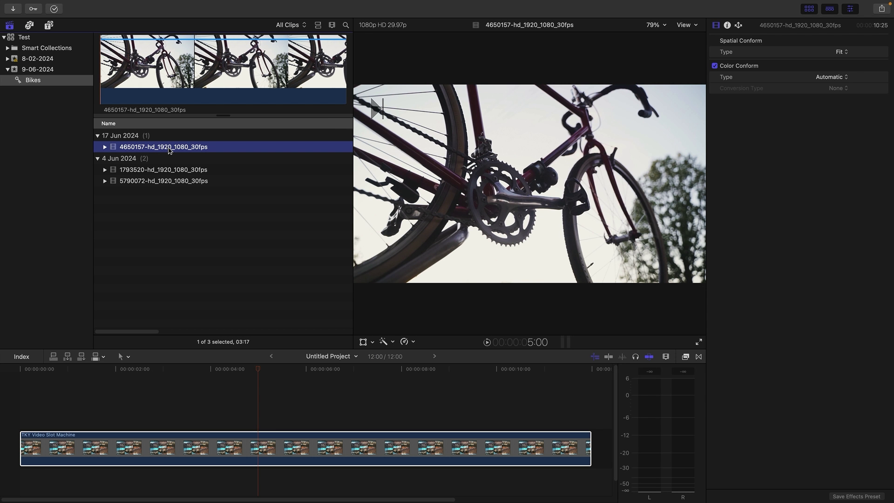
pyautogui.click(273, 442)
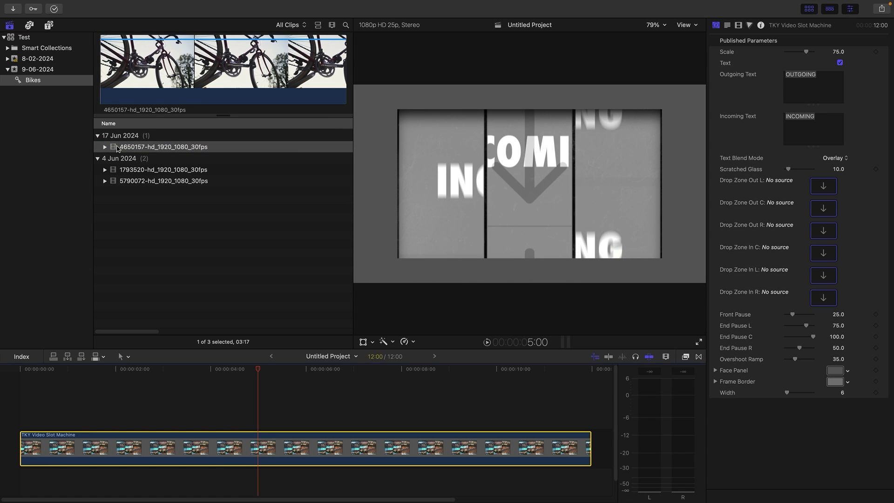
pyautogui.moveTo(117, 148); pyautogui.dragTo(823, 187)
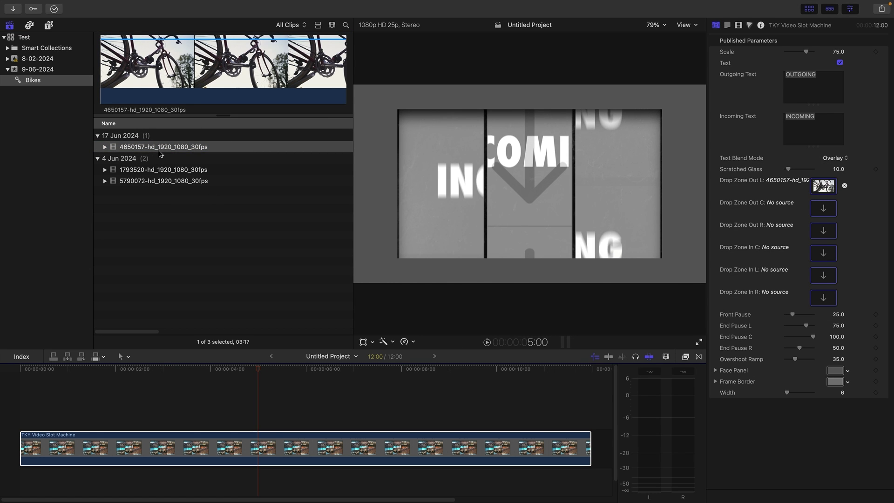
pyautogui.moveTo(160, 154); pyautogui.dragTo(815, 212)
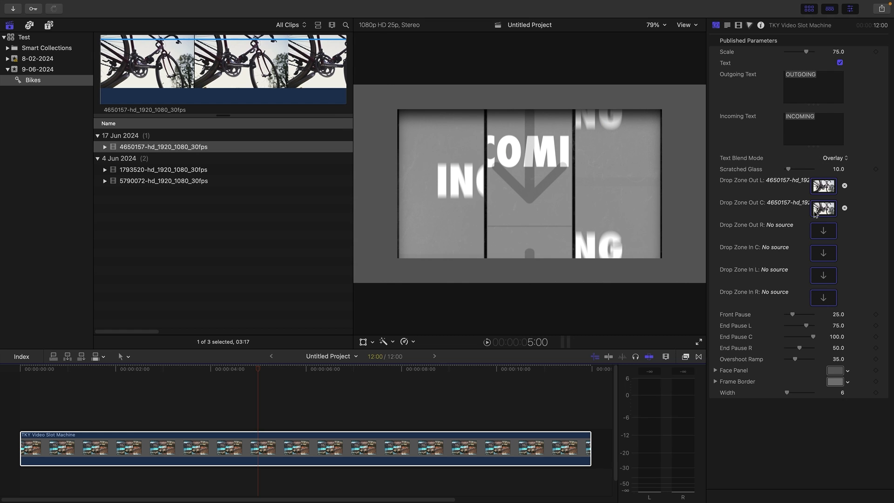
pyautogui.moveTo(166, 153); pyautogui.dragTo(823, 233)
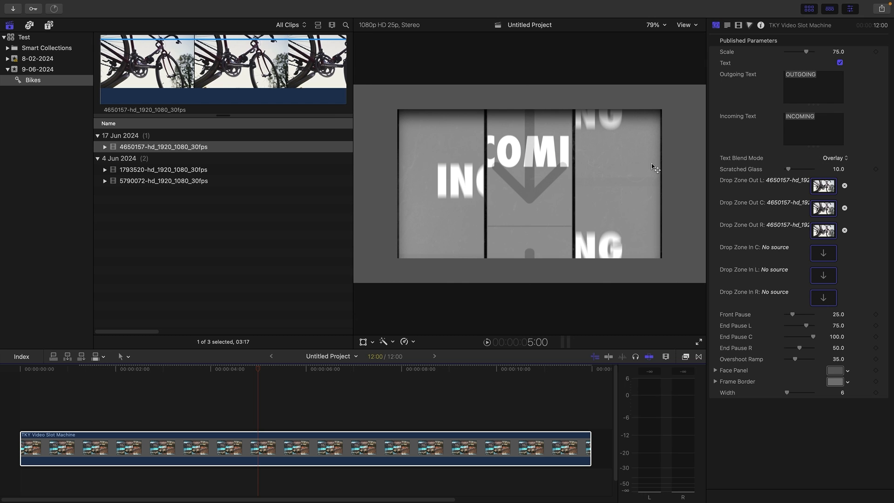
# Put clip 1793520 into Drop Zone In L and In R, and 5790072 into In C
pyautogui.click(148, 171)
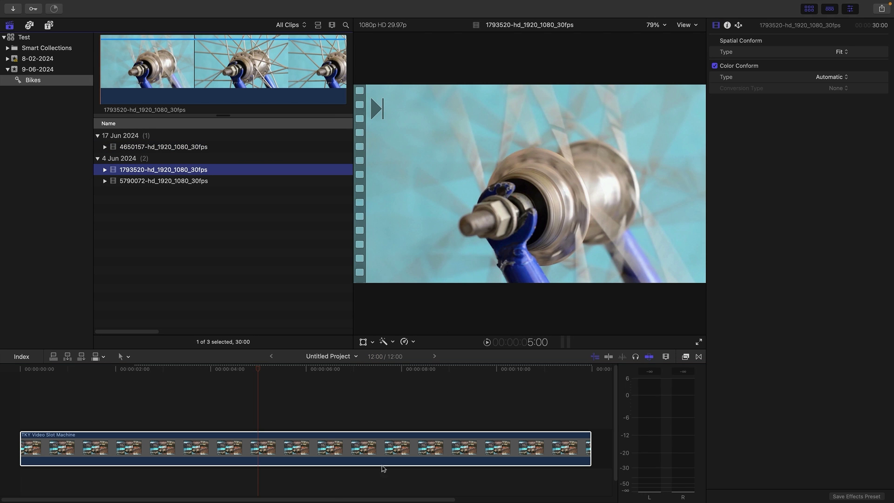
pyautogui.click(328, 470)
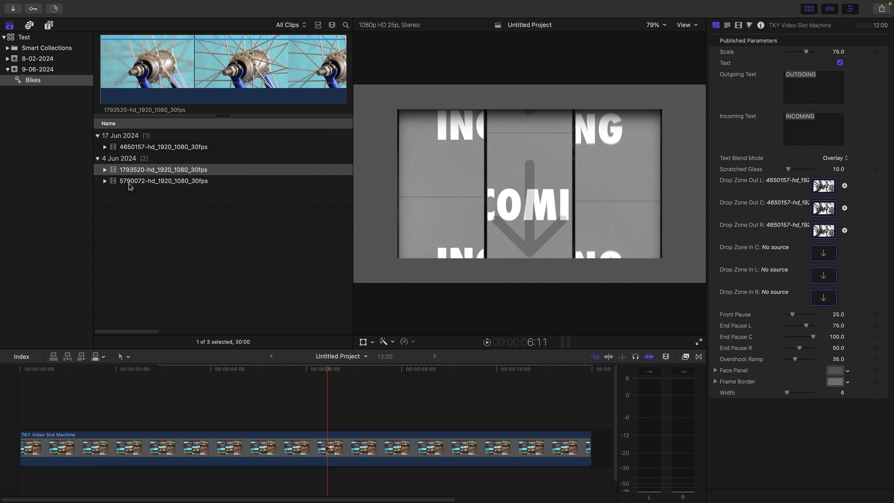
pyautogui.moveTo(137, 171); pyautogui.dragTo(817, 280)
pyautogui.click(824, 298)
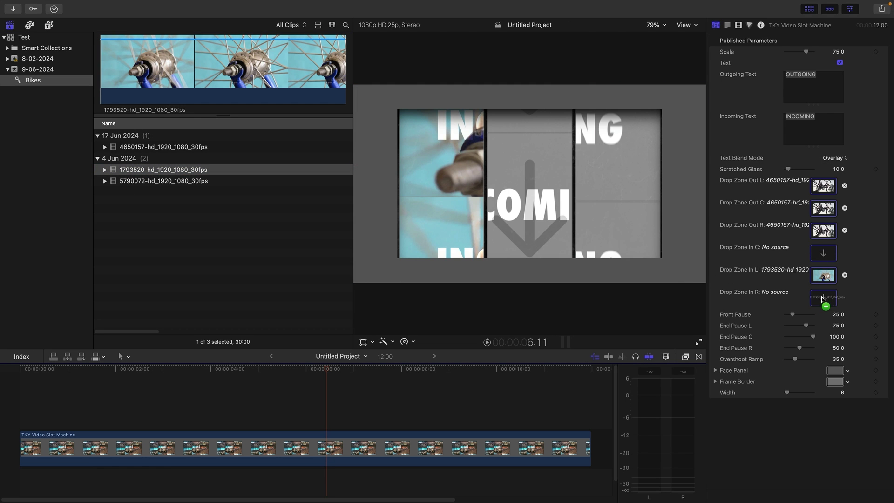
pyautogui.click(161, 184)
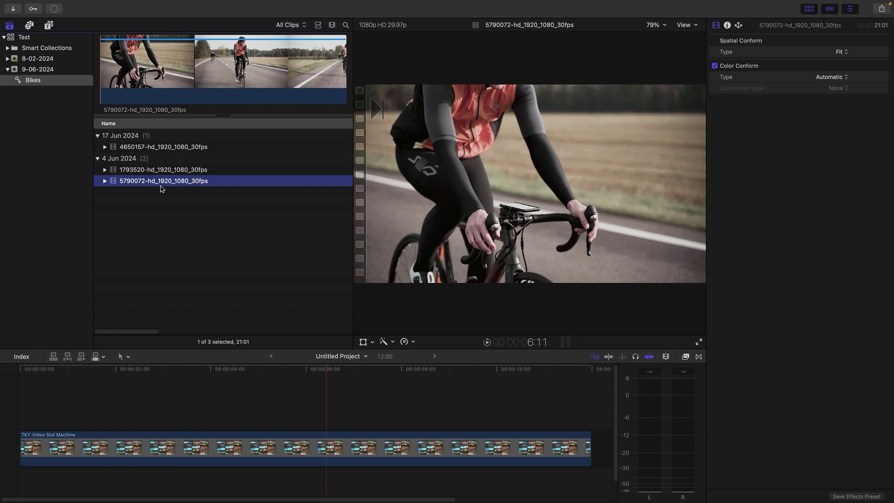
pyautogui.click(323, 467)
pyautogui.moveTo(153, 181); pyautogui.dragTo(824, 254)
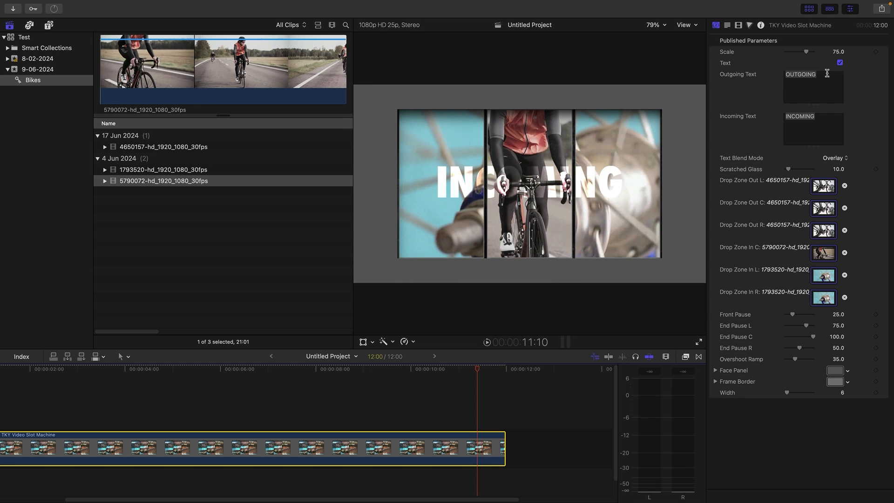
# Replace the outgoing text OUTGOING with BIKE
pyautogui.click(829, 74)
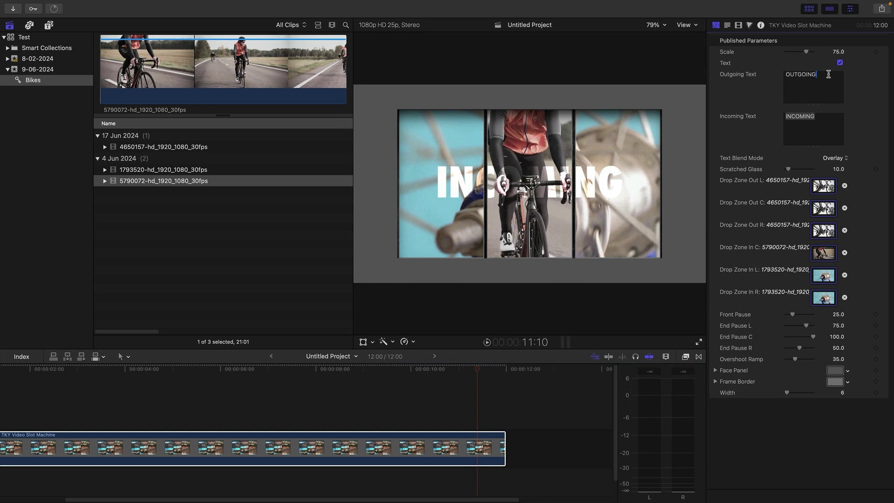
pyautogui.moveTo(828, 74); pyautogui.dragTo(753, 65)
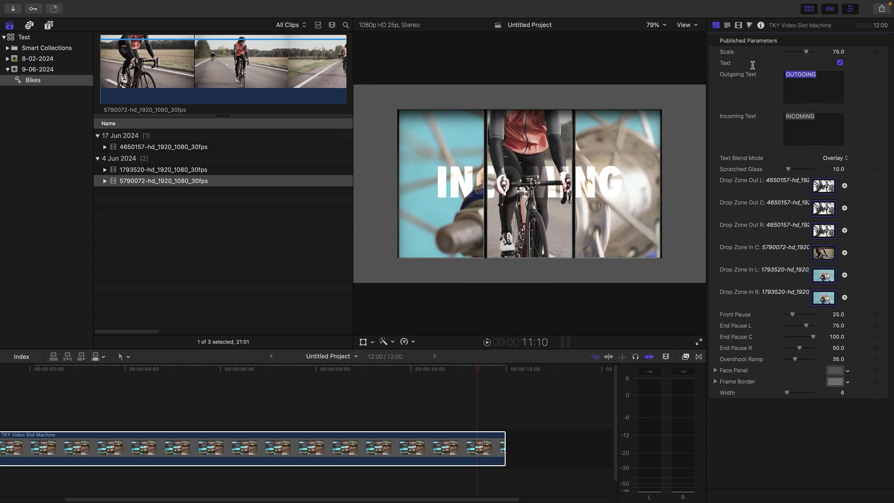
pyautogui.click(81, 370)
pyautogui.press('Home')
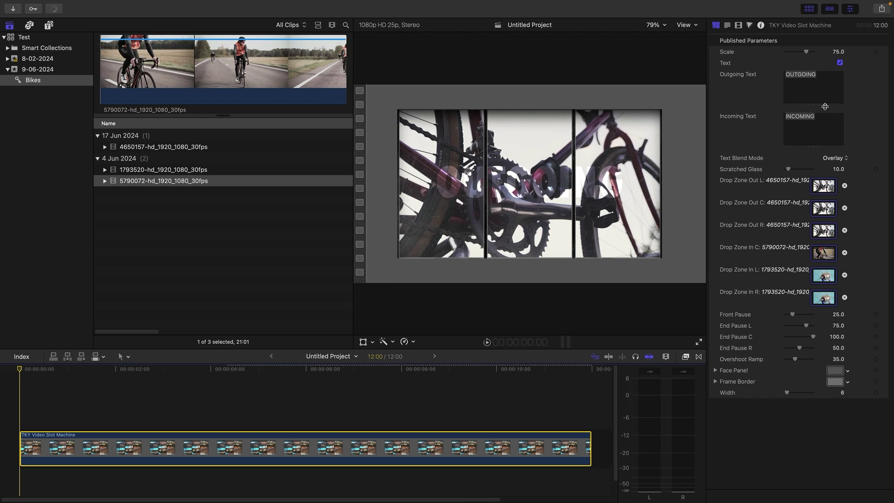
pyautogui.click(827, 76)
pyautogui.press('BackSpace')
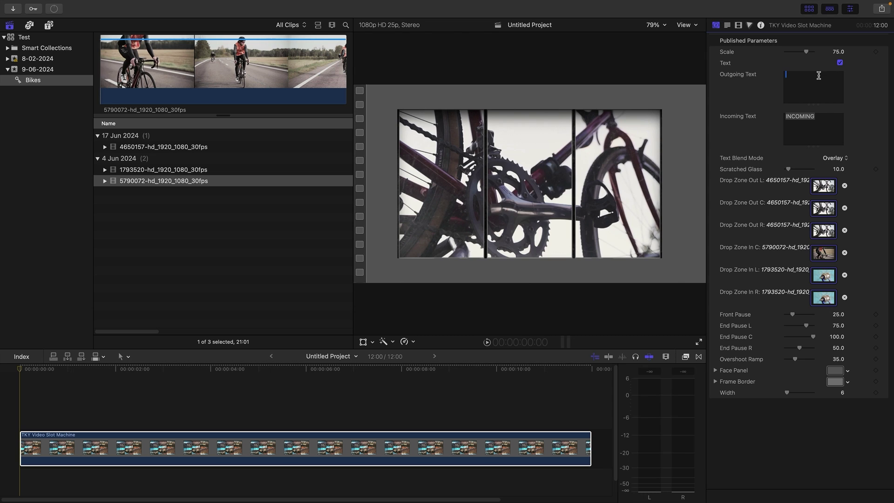
pyautogui.write('BIKE')
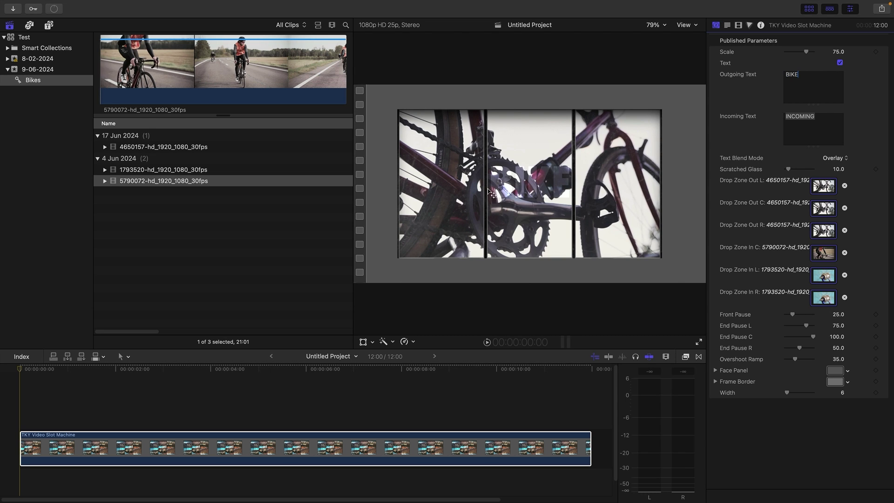
# Set the BIKE text blend mode to Normal, enlarge it and lower it in the frame
pyautogui.click(836, 159)
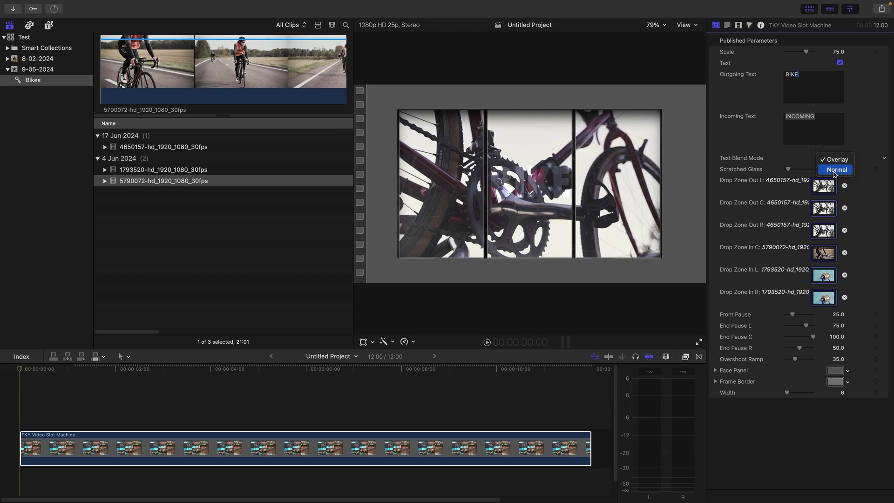
pyautogui.click(834, 172)
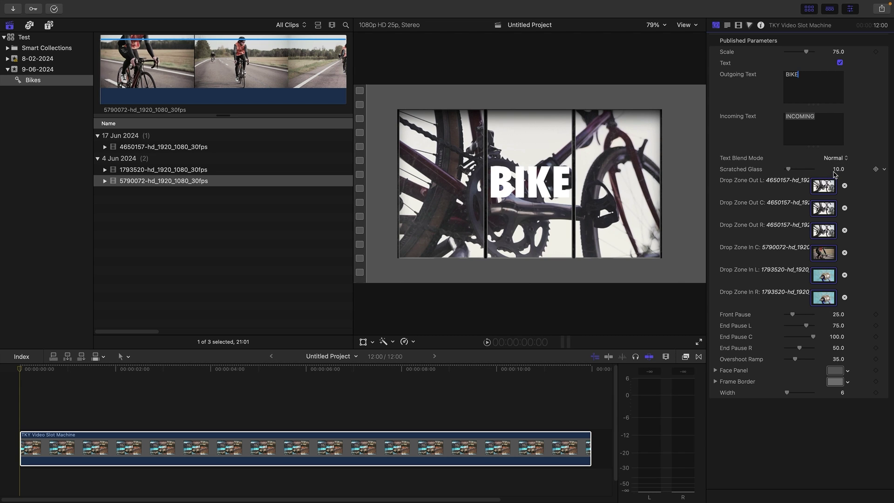
pyautogui.click(729, 25)
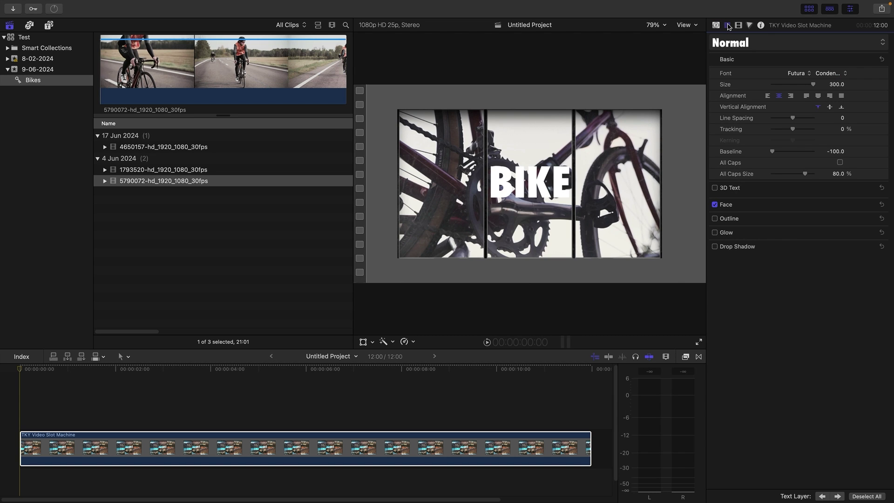
pyautogui.moveTo(837, 85); pyautogui.dragTo(837, 84)
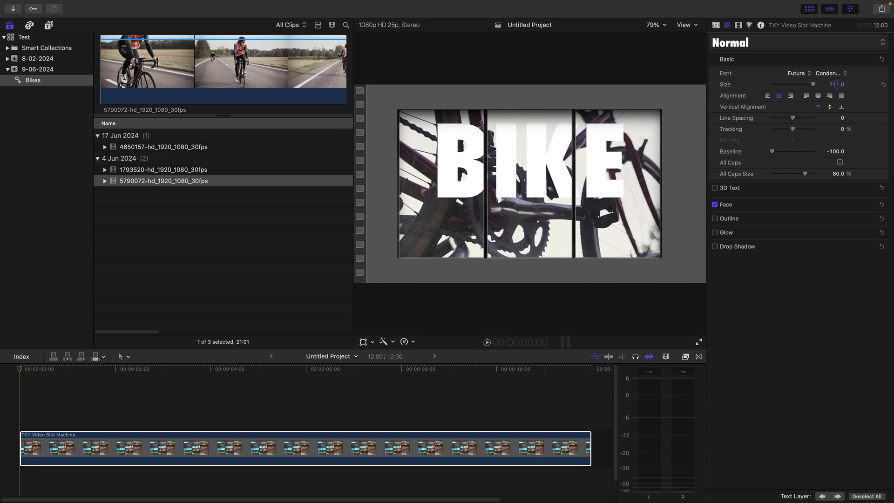
pyautogui.moveTo(836, 152); pyautogui.dragTo(813, 129)
# Clear the incoming text INCOMING, leaving it blank
pyautogui.click(716, 25)
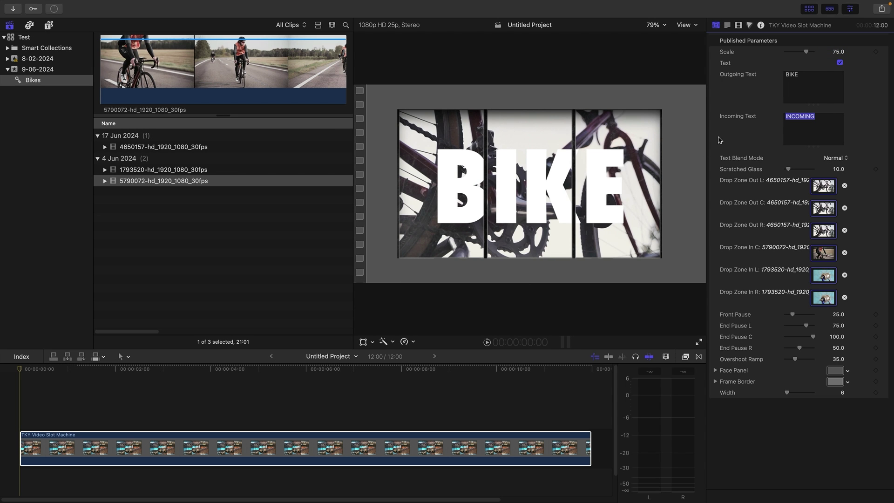
pyautogui.press('BackSpace')
pyautogui.click(470, 372)
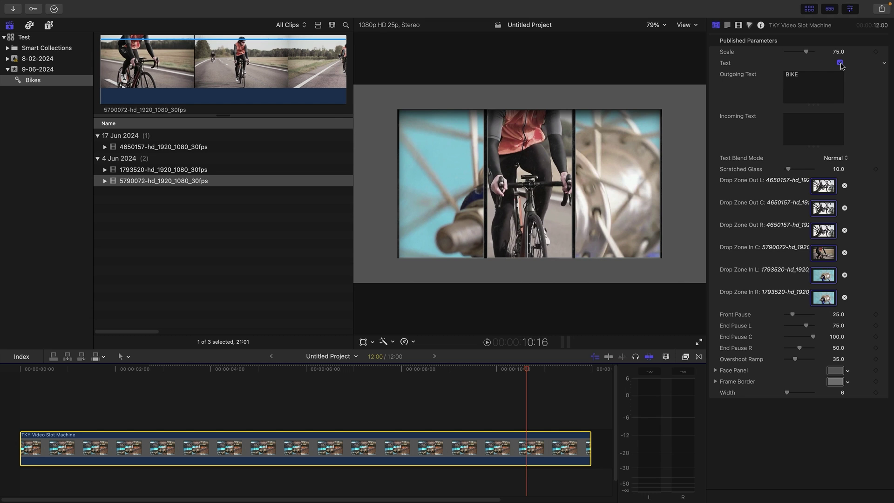
# Turn off the slot machine's text, raise Scale to 100 and scrub to preview
pyautogui.click(840, 64)
pyautogui.click(80, 371)
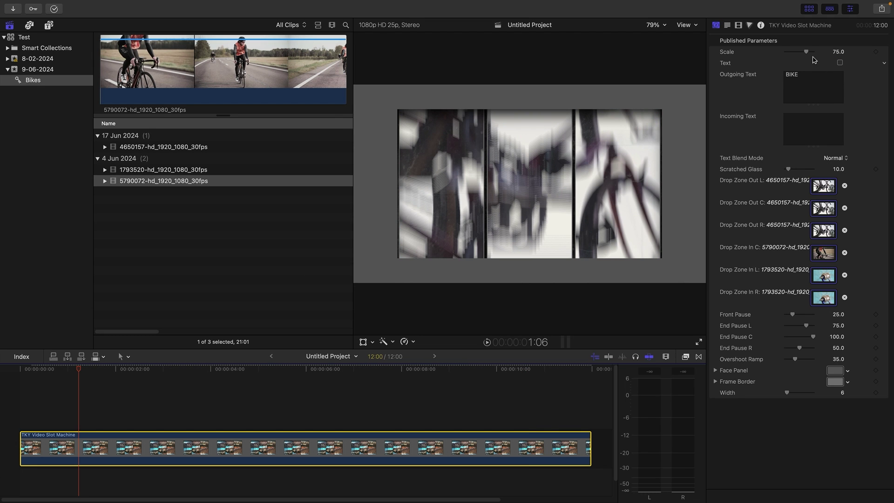
pyautogui.moveTo(807, 53); pyautogui.dragTo(814, 53)
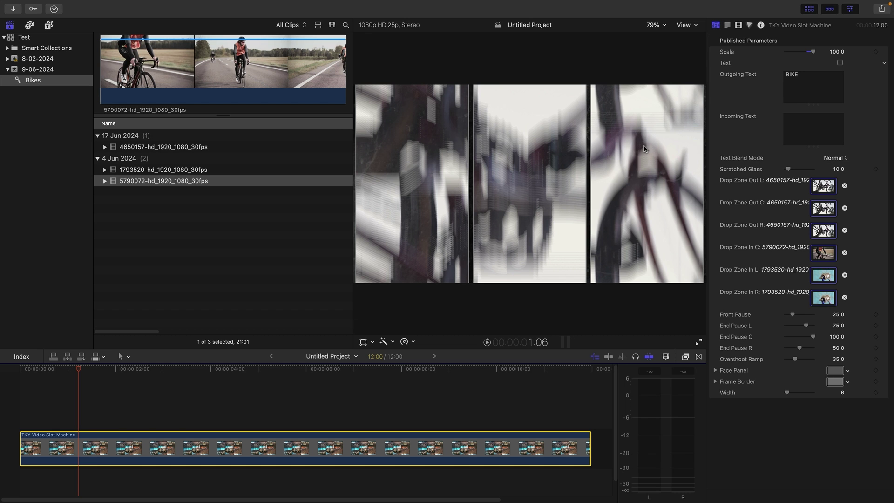
pyautogui.moveTo(105, 371); pyautogui.dragTo(509, 427)
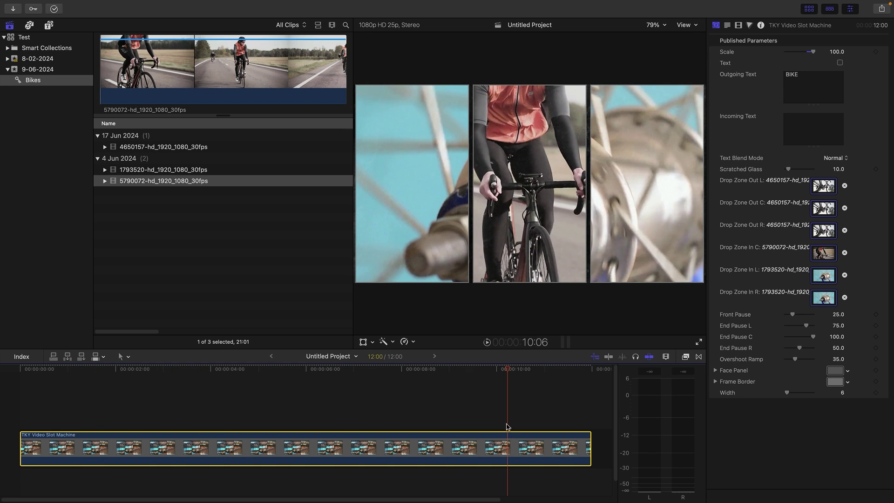
# Enter a Scale of 50, then change it to 75
pyautogui.click(835, 52)
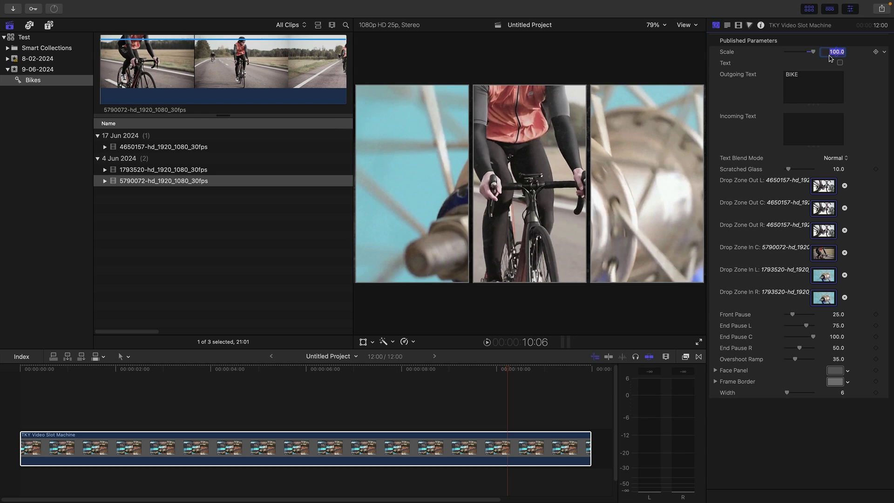
pyautogui.write('50')
pyautogui.press('Return')
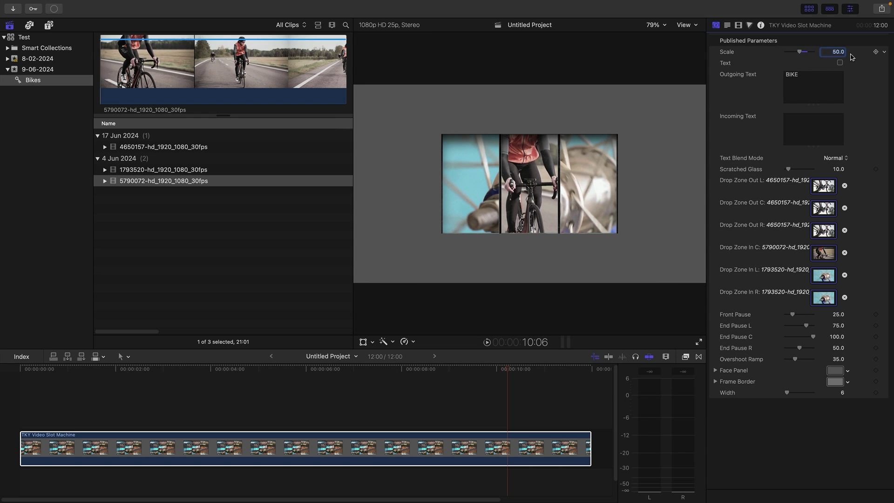
pyautogui.write('75')
pyautogui.press('Return')
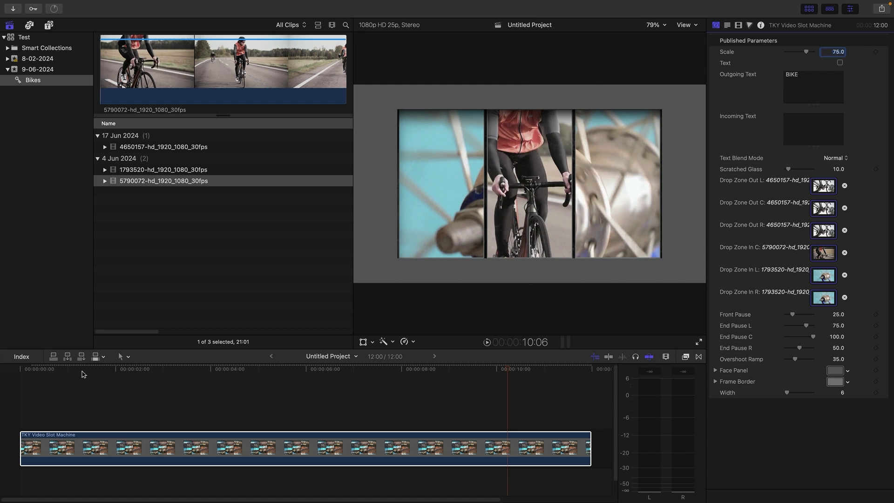
# Raise Scratched Glass from 10 to about 46.29 and scrub from the start to preview it
pyautogui.click(77, 375)
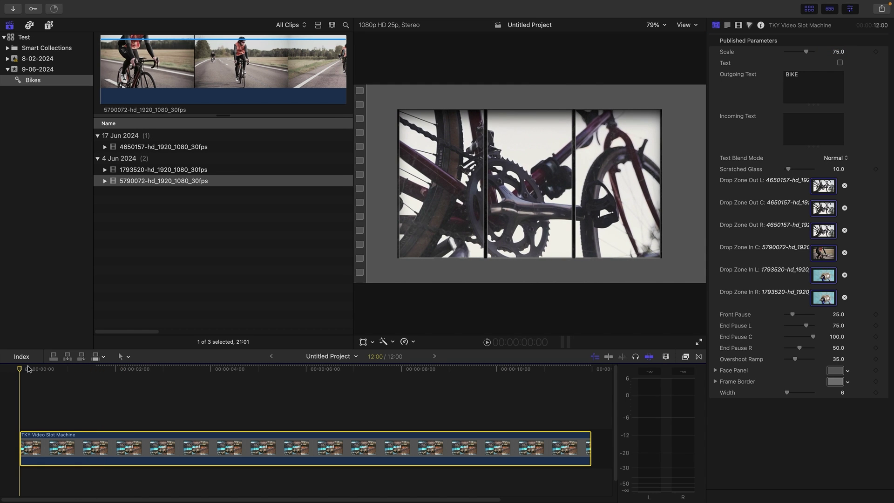
pyautogui.moveTo(791, 171); pyautogui.dragTo(799, 173)
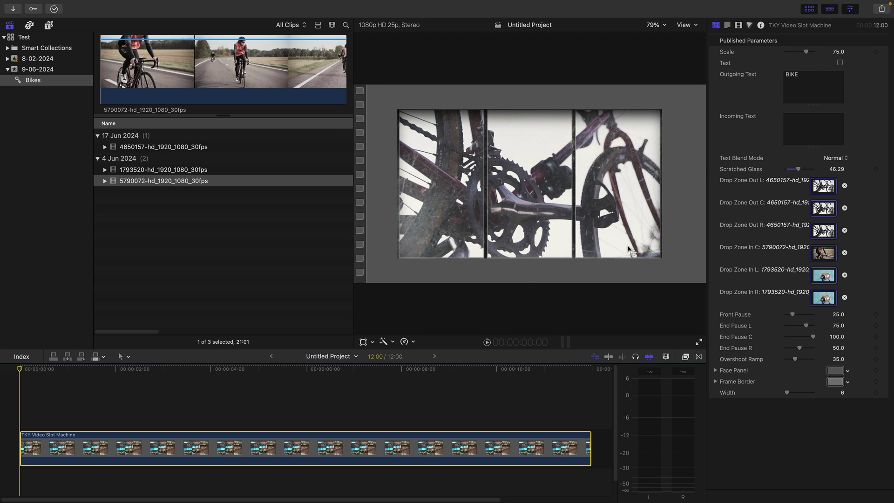
pyautogui.moveTo(58, 369); pyautogui.dragTo(63, 402)
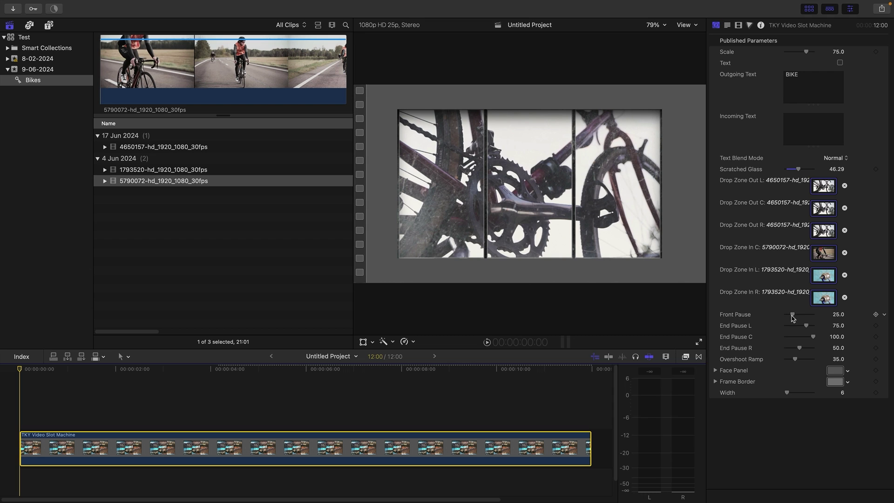
# Set Front Pause to 50 and scrub through the animation to check the timing
pyautogui.click(838, 316)
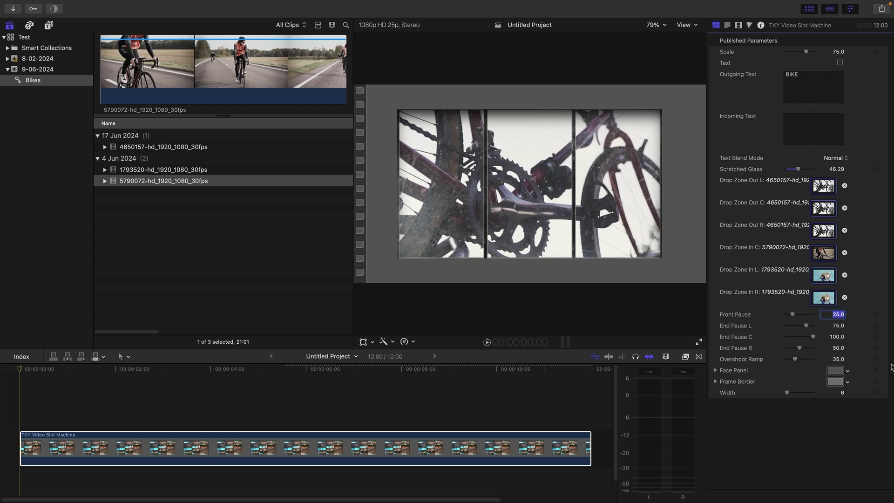
pyautogui.write('50')
pyautogui.press('Return')
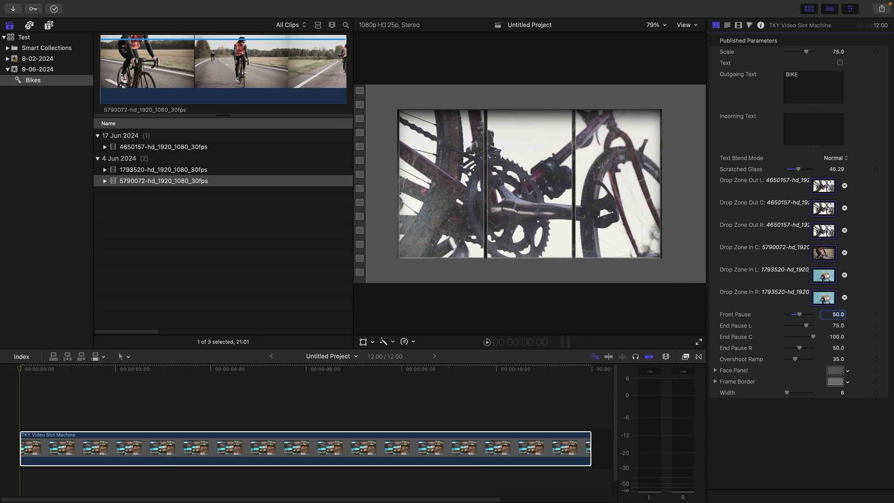
pyautogui.click(22, 375)
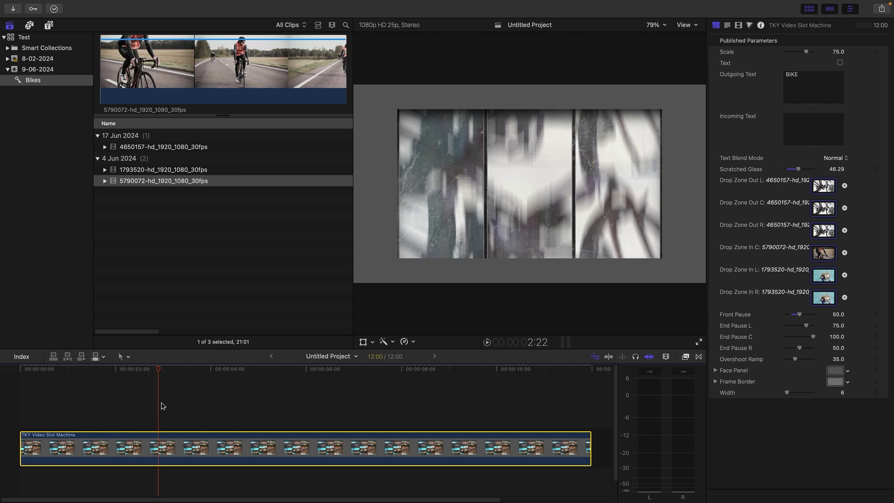
pyautogui.click(238, 406)
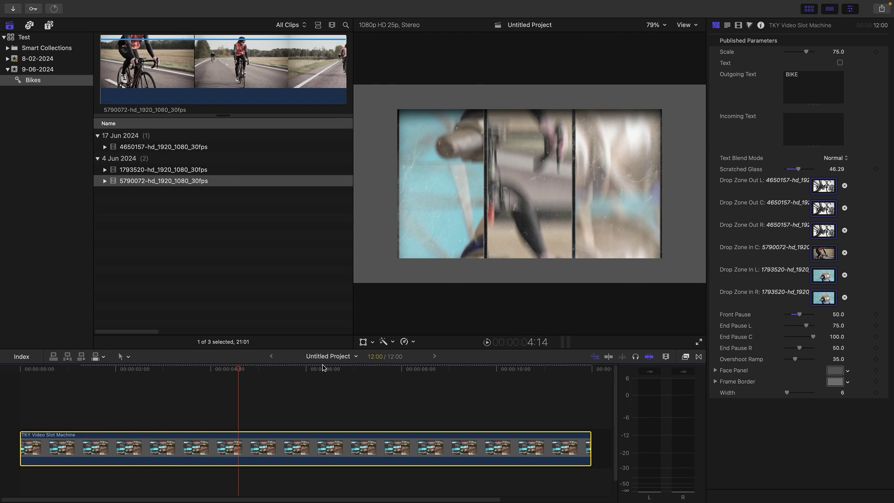
pyautogui.moveTo(324, 370); pyautogui.dragTo(419, 390)
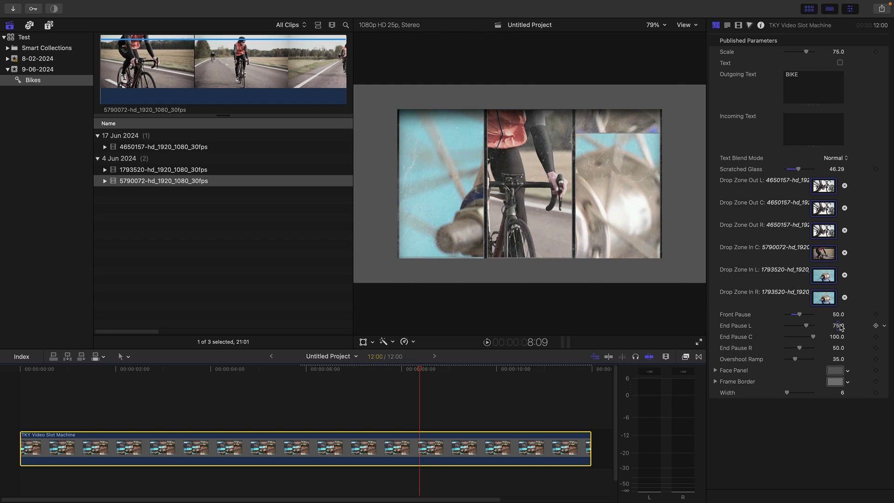
pyautogui.click(502, 376)
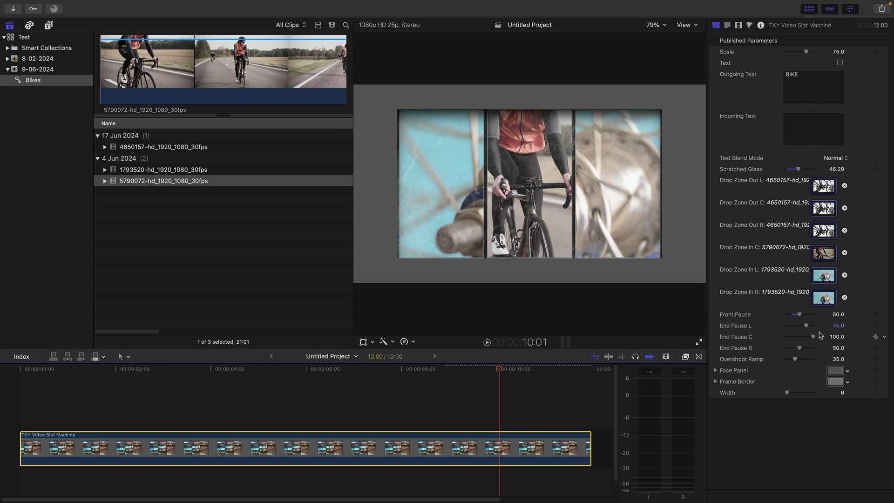
# Try entering 75 for Overshoot Ramp, then cancel the edit
pyautogui.click(838, 360)
pyautogui.moveTo(893, 408)
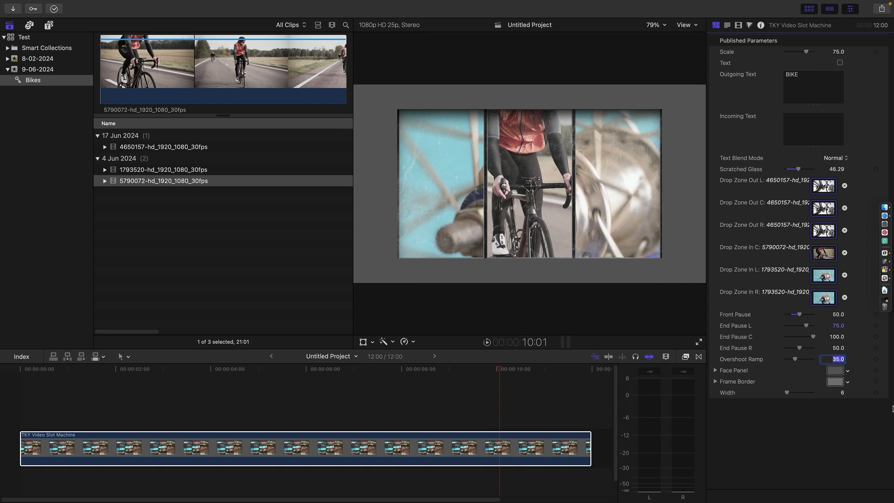
pyautogui.write('75')
pyautogui.press('Escape')
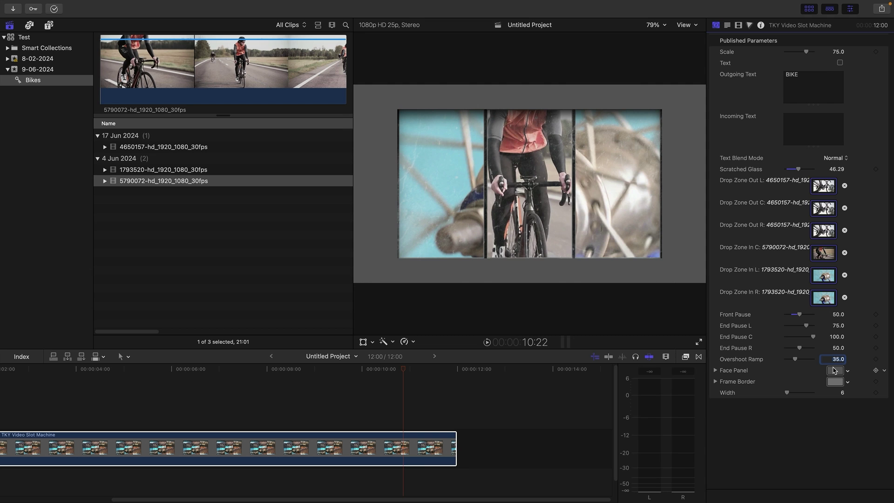
# Set the face panel colour to Iron grey after trying Lead
pyautogui.click(835, 371)
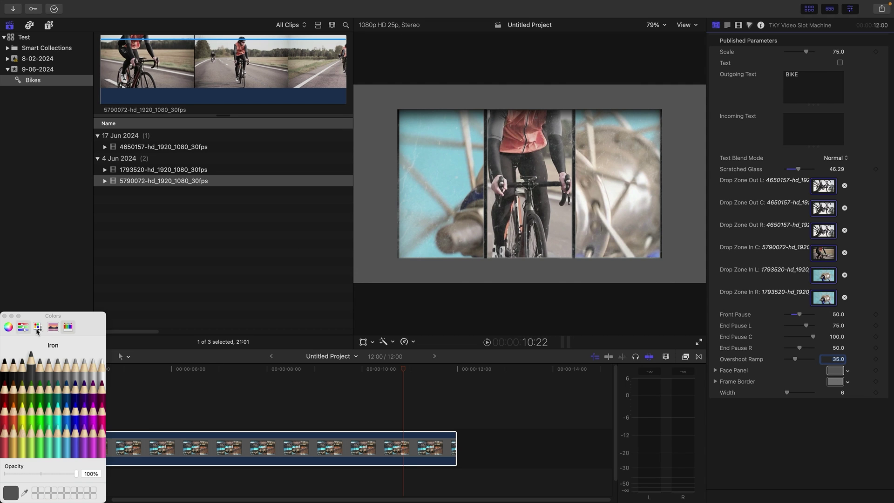
pyautogui.moveTo(38, 330)
pyautogui.mouseDown()
pyautogui.moveTo(213, 253)
pyautogui.moveTo(242, 113)
pyautogui.mouseUp()
pyautogui.click(209, 157)
pyautogui.click(215, 156)
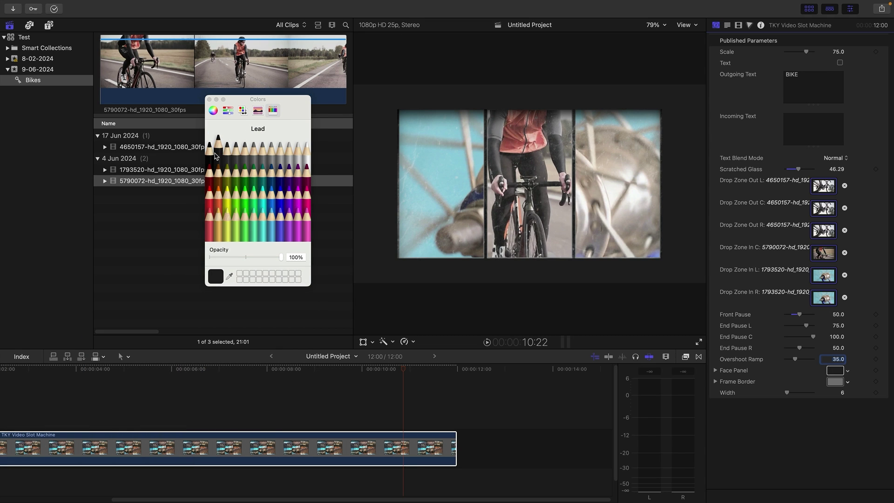
pyautogui.click(236, 144)
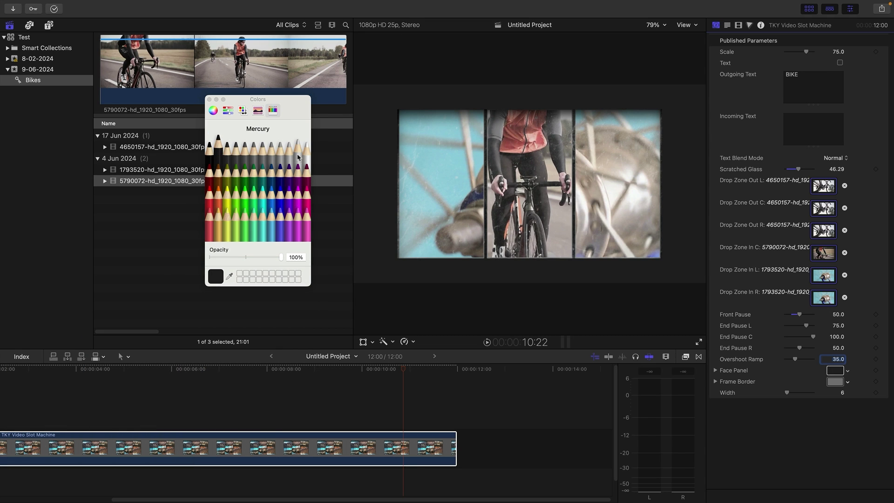
# Make the frame border Snow white after trying black and Carnation pink
pyautogui.click(834, 384)
pyautogui.click(210, 157)
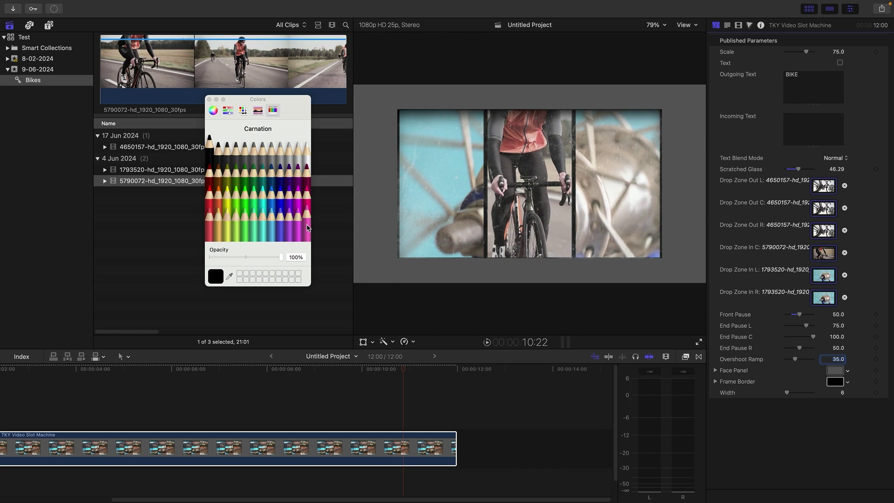
pyautogui.click(307, 214)
pyautogui.click(310, 149)
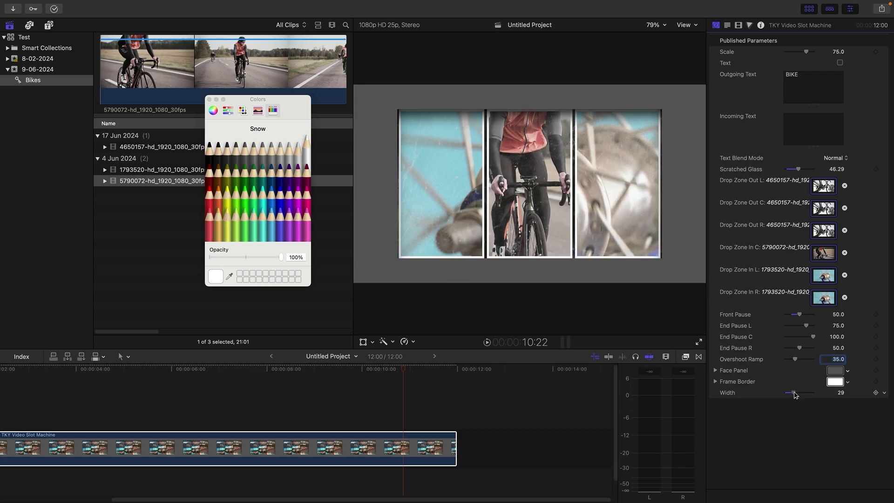